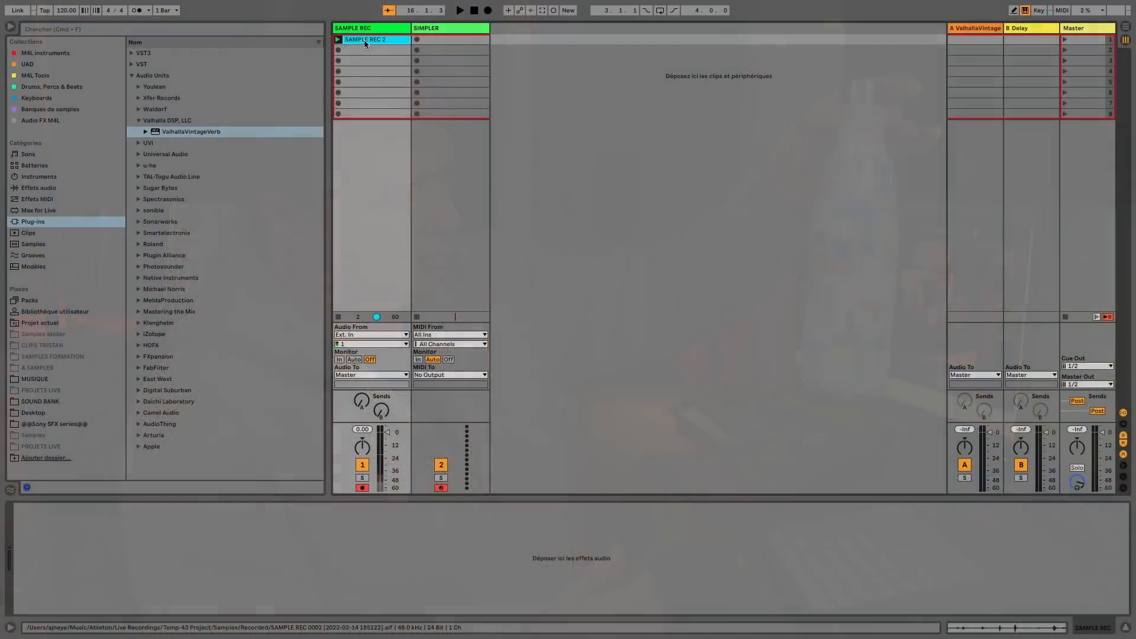
Load Simpler onto the SIMPLER track and place the SAMPLE REC 2 recording in it as its sample.
{"action": "left_click", "coordinate": [364, 40]}
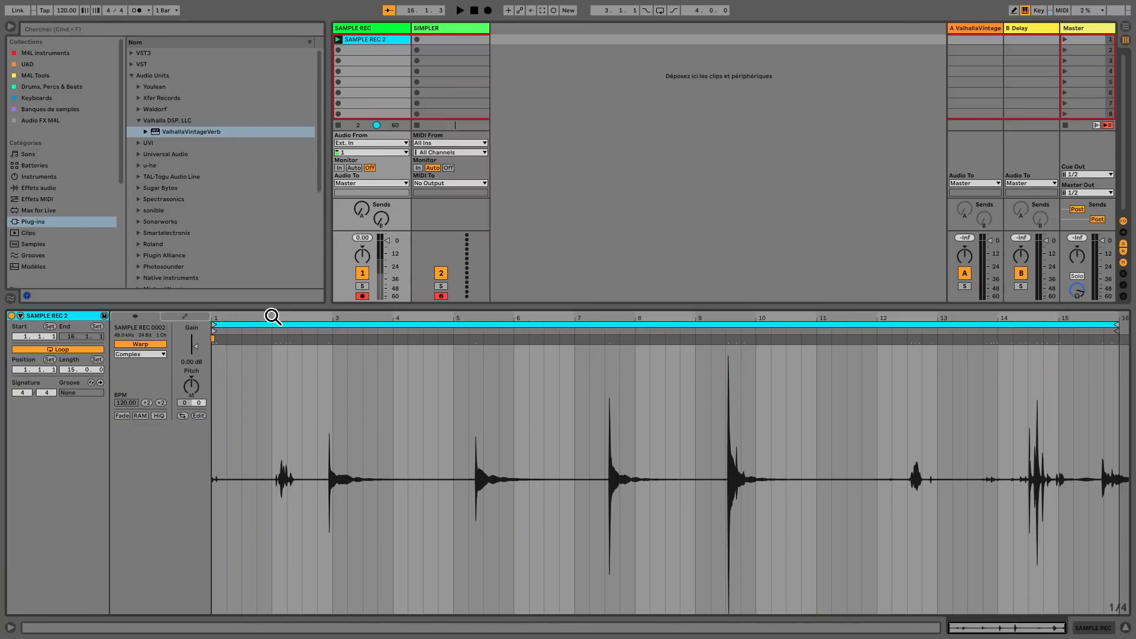
{"action": "left_click_drag", "start_coordinate": [271, 308], "coordinate": [270, 421]}
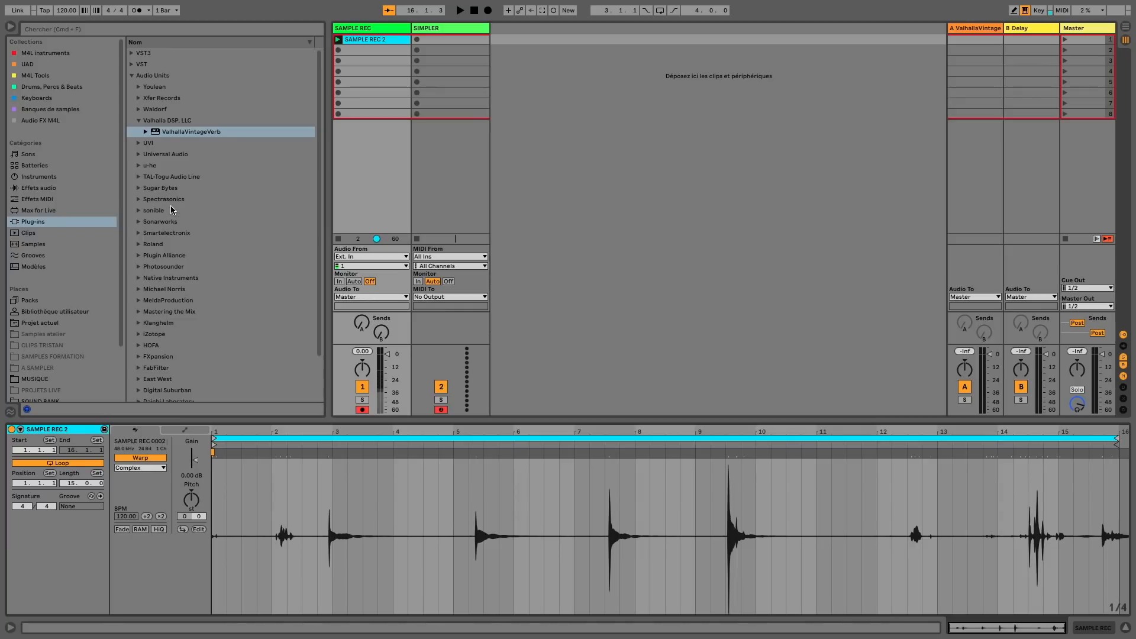
{"action": "left_click", "coordinate": [38, 176]}
{"action": "left_click_drag", "start_coordinate": [166, 189], "coordinate": [428, 188]}
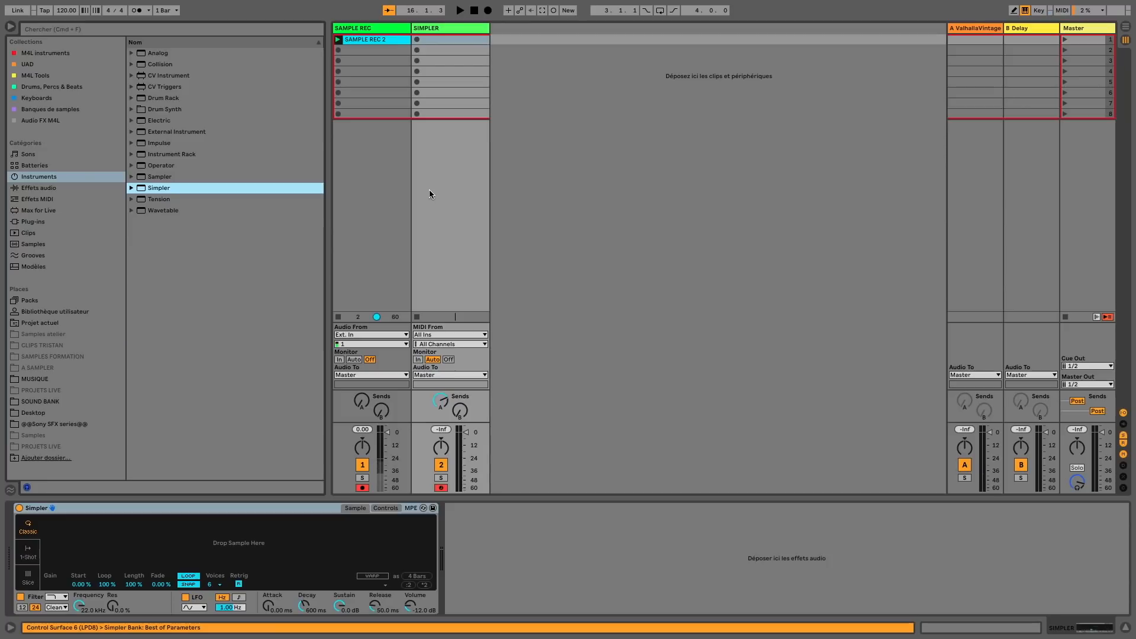
{"action": "left_click_drag", "start_coordinate": [376, 40], "coordinate": [304, 336]}
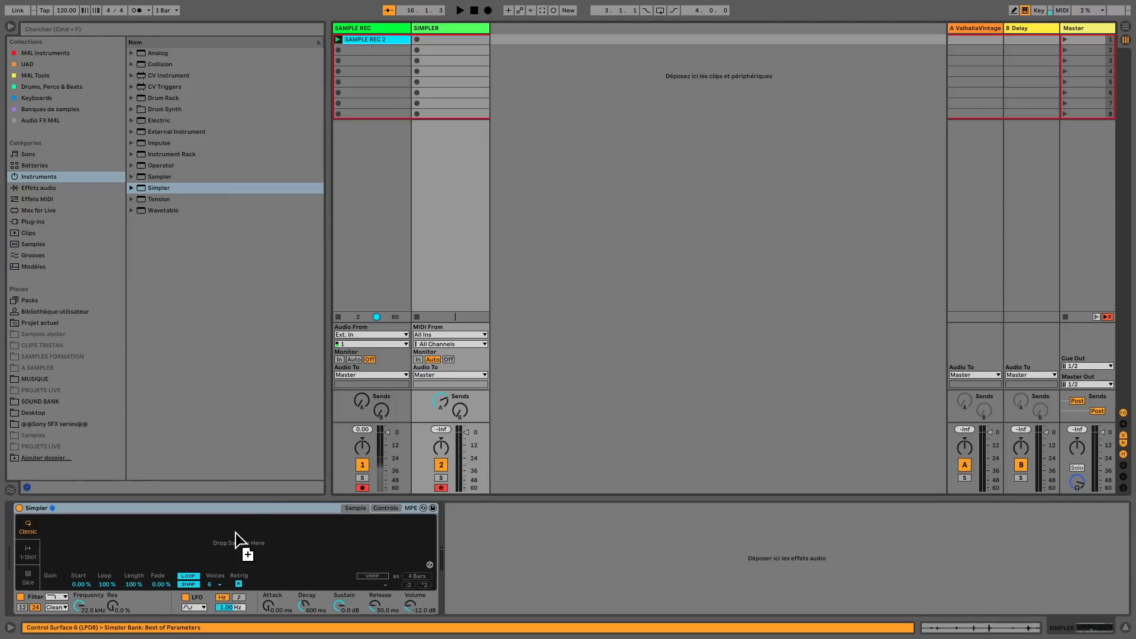
{"action": "left_click_drag", "start_coordinate": [236, 535], "coordinate": [238, 535]}
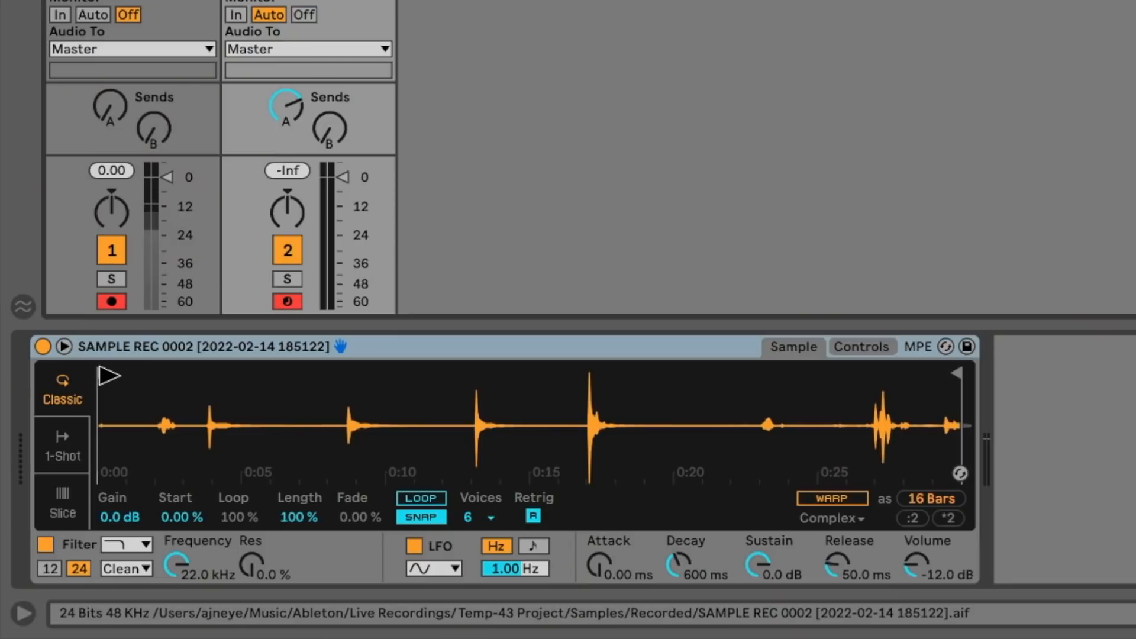
Isolate the hit at about 0:13 by setting the sample start exactly at its attack and the end just before the next hit.
{"action": "left_click_drag", "start_coordinate": [102, 376], "coordinate": [217, 387]}
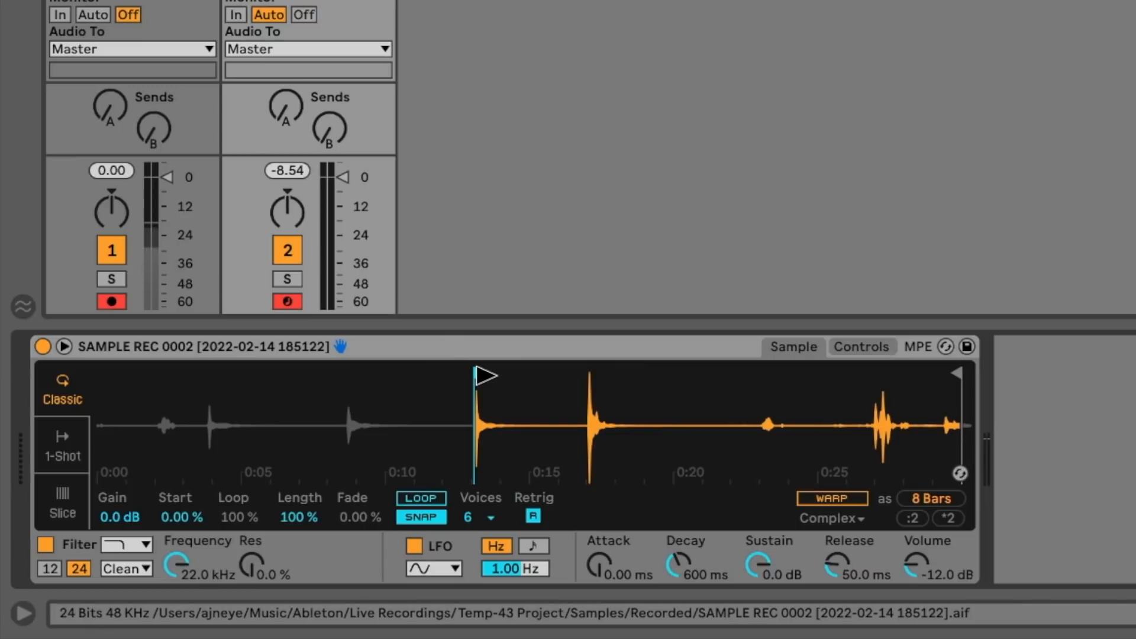
{"action": "left_click_drag", "start_coordinate": [944, 377], "coordinate": [571, 352]}
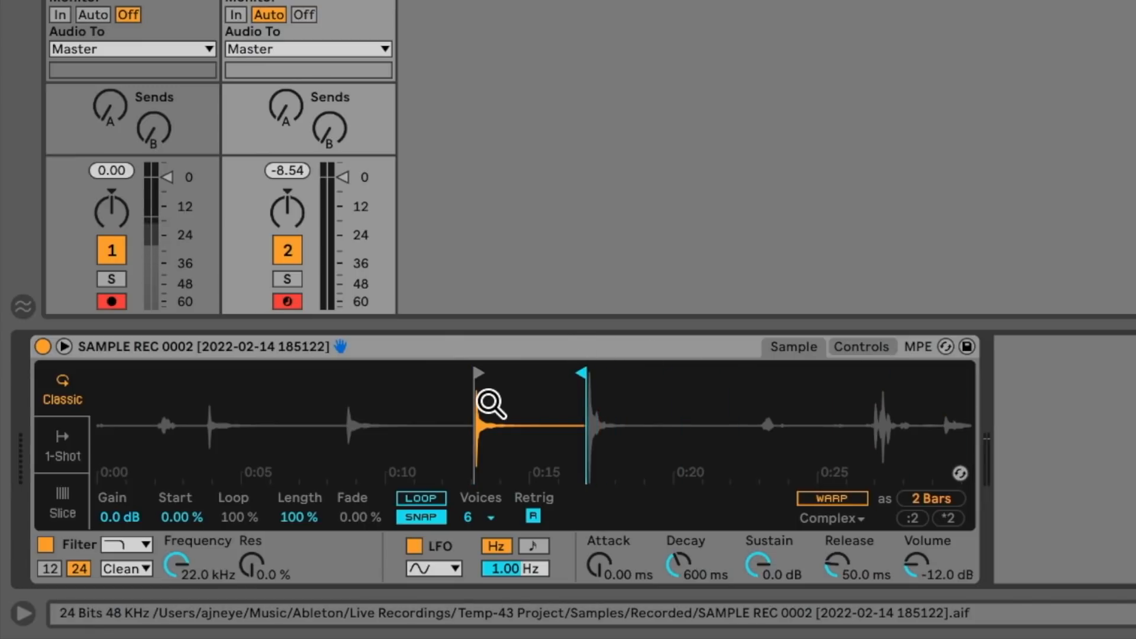
{"action": "left_click_drag", "start_coordinate": [434, 392], "coordinate": [434, 461]}
{"action": "mouse_move", "coordinate": [793, 425]}
{"action": "left_mouse_down"}
{"action": "mouse_move", "coordinate": [793, 450]}
{"action": "mouse_move", "coordinate": [796, 420]}
{"action": "left_mouse_up"}
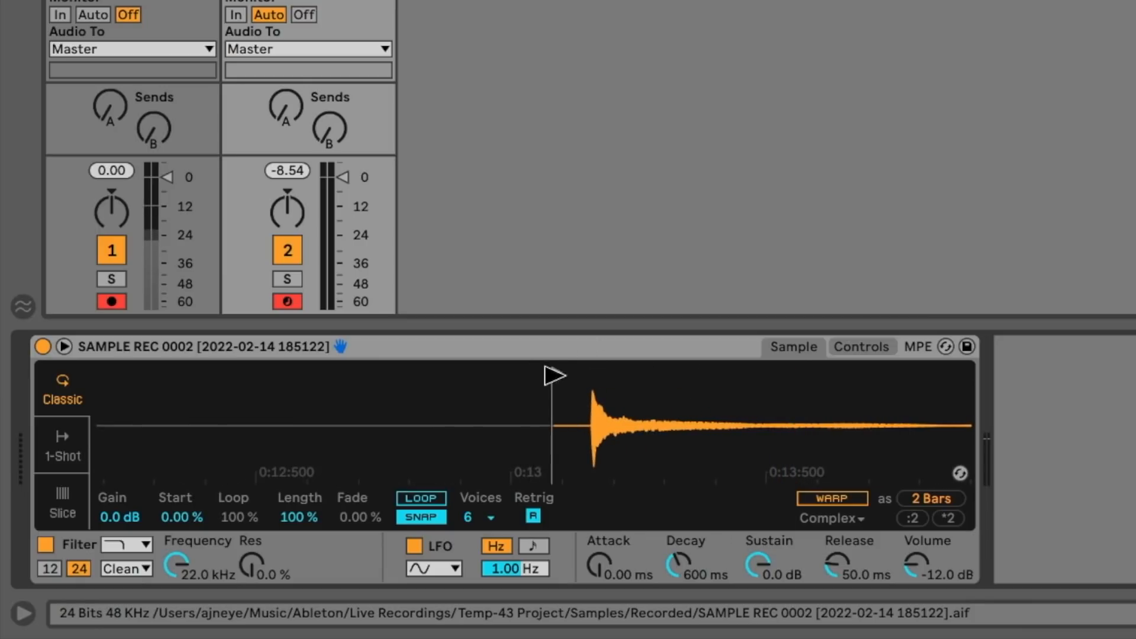
{"action": "mouse_move", "coordinate": [565, 395]}
{"action": "left_mouse_down"}
{"action": "mouse_move", "coordinate": [565, 432]}
{"action": "mouse_move", "coordinate": [546, 394]}
{"action": "mouse_move", "coordinate": [604, 373]}
{"action": "left_mouse_up"}
{"action": "left_click_drag", "start_coordinate": [591, 425], "coordinate": [611, 406]}
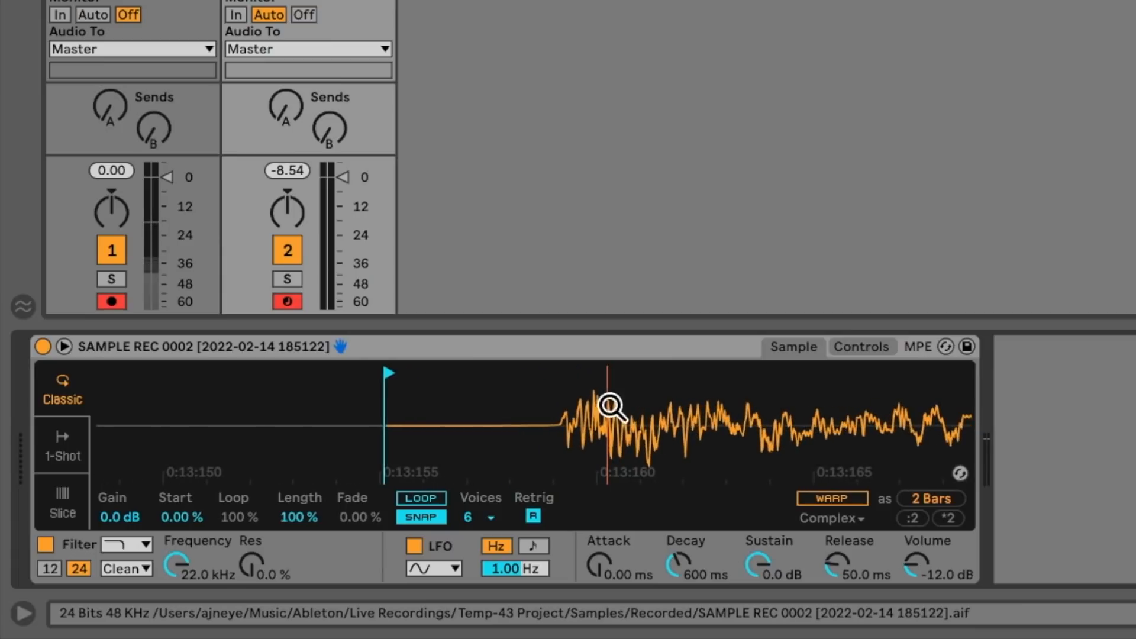
{"action": "left_click_drag", "start_coordinate": [386, 371], "coordinate": [566, 377]}
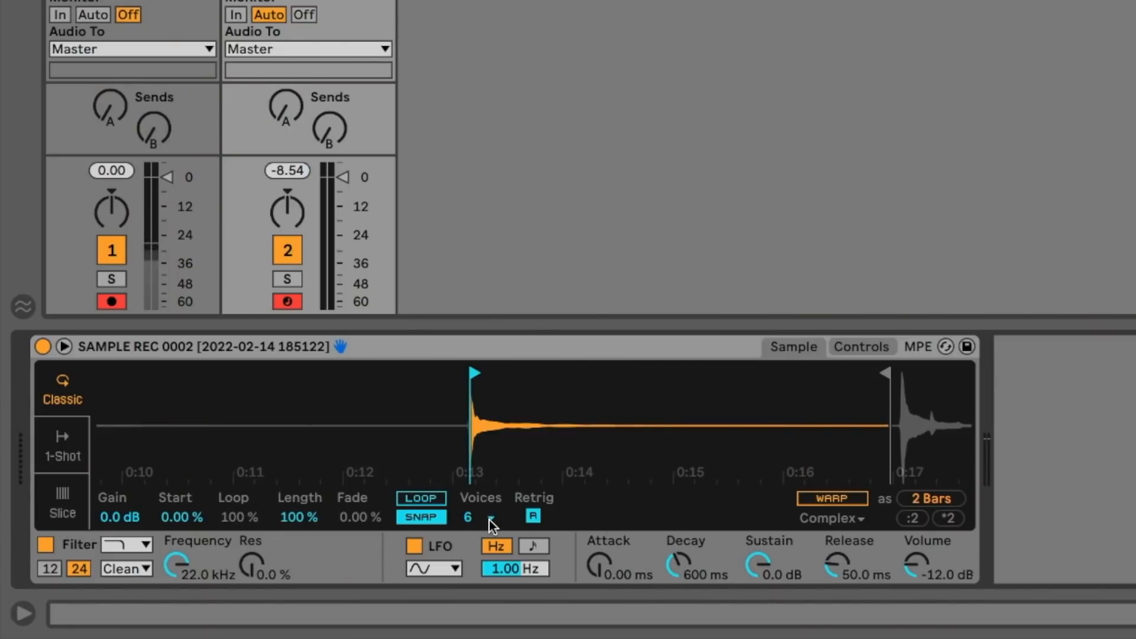
Set Simpler's voices to 12 and enable sample looping.
{"action": "left_click", "coordinate": [490, 518]}
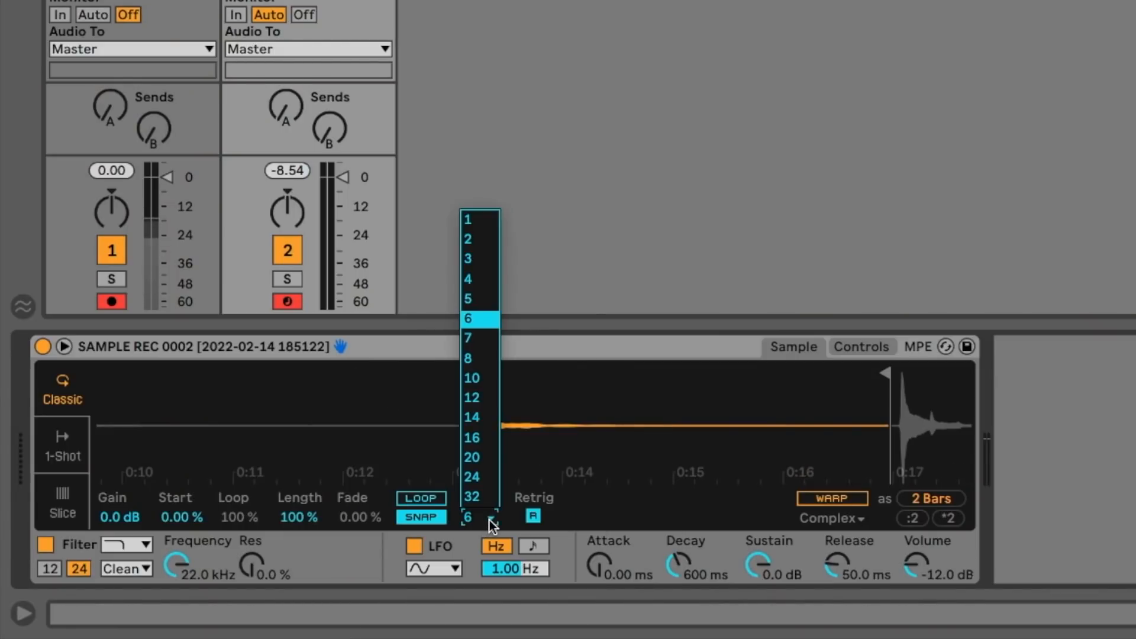
{"action": "left_click", "coordinate": [482, 398]}
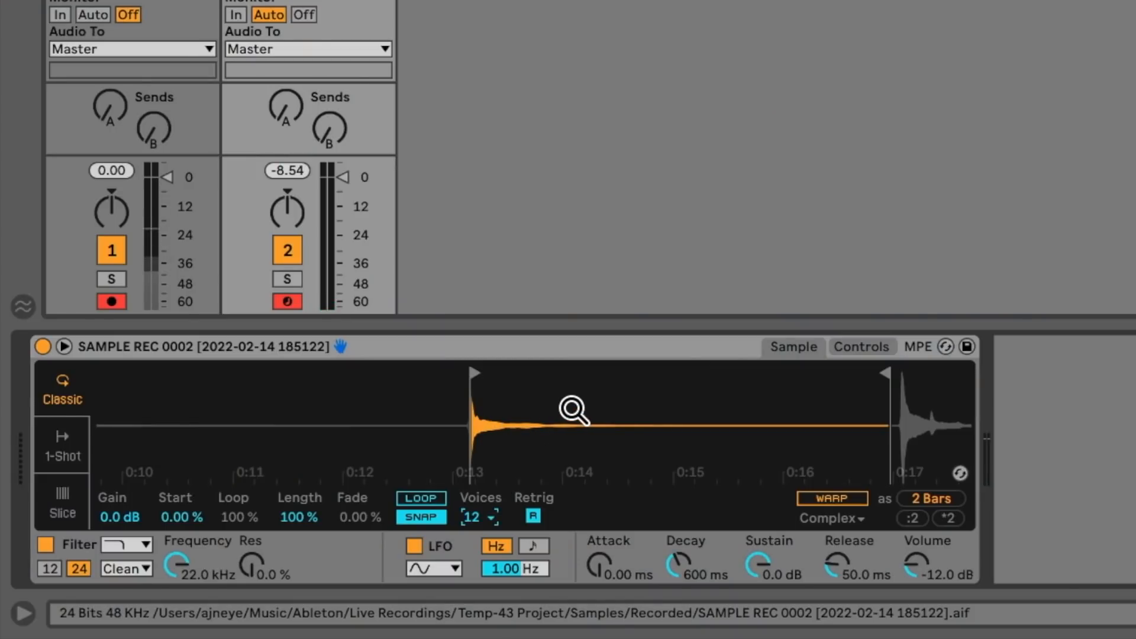
{"action": "left_click", "coordinate": [426, 500]}
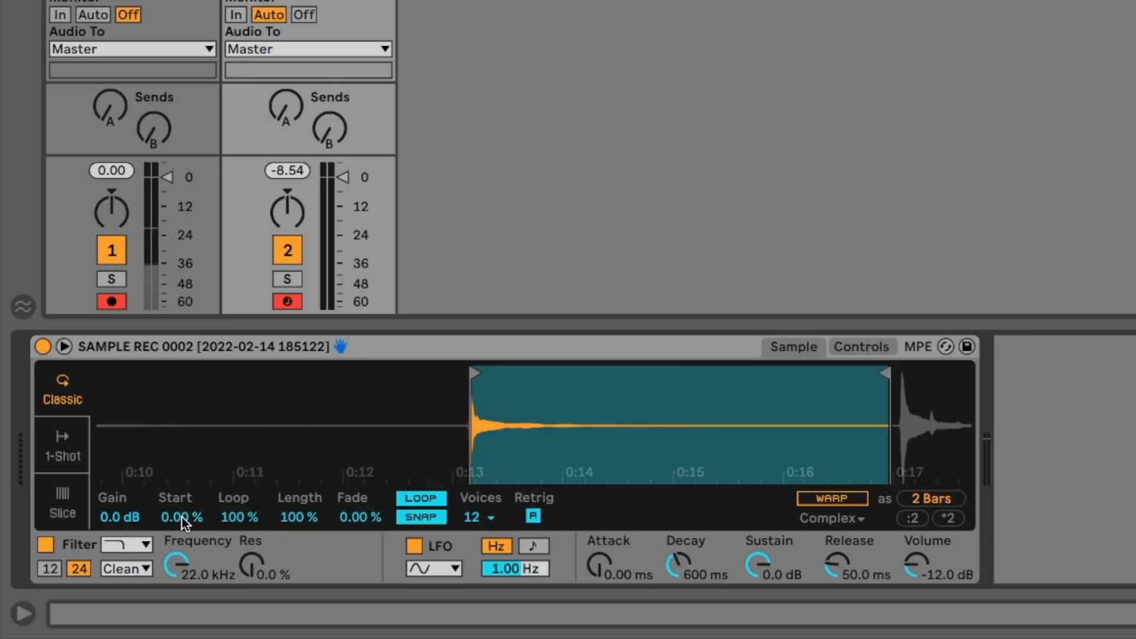
Shape the sample loop on the hit's decay with start 8.59 %, length 12.5 %, loop 68.8 % and fade 75.0 %.
{"action": "left_click_drag", "start_coordinate": [183, 517], "coordinate": [241, 547]}
{"action": "left_click_drag", "start_coordinate": [307, 529], "coordinate": [242, 503]}
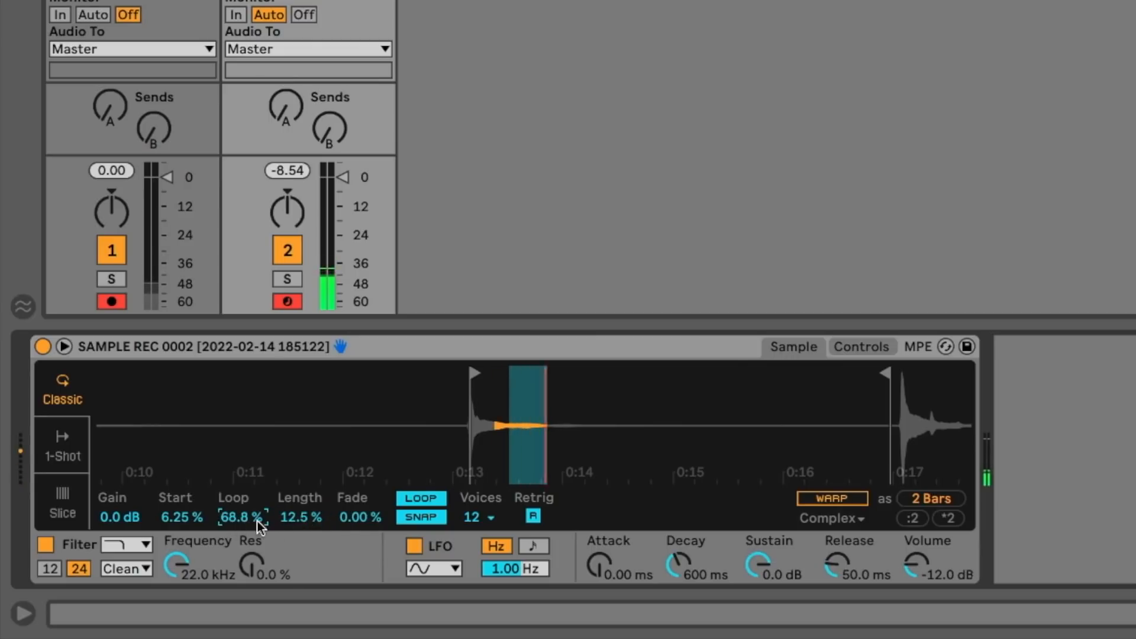
{"action": "left_click", "coordinate": [161, 523]}
{"action": "left_click_drag", "start_coordinate": [161, 524], "coordinate": [161, 522]}
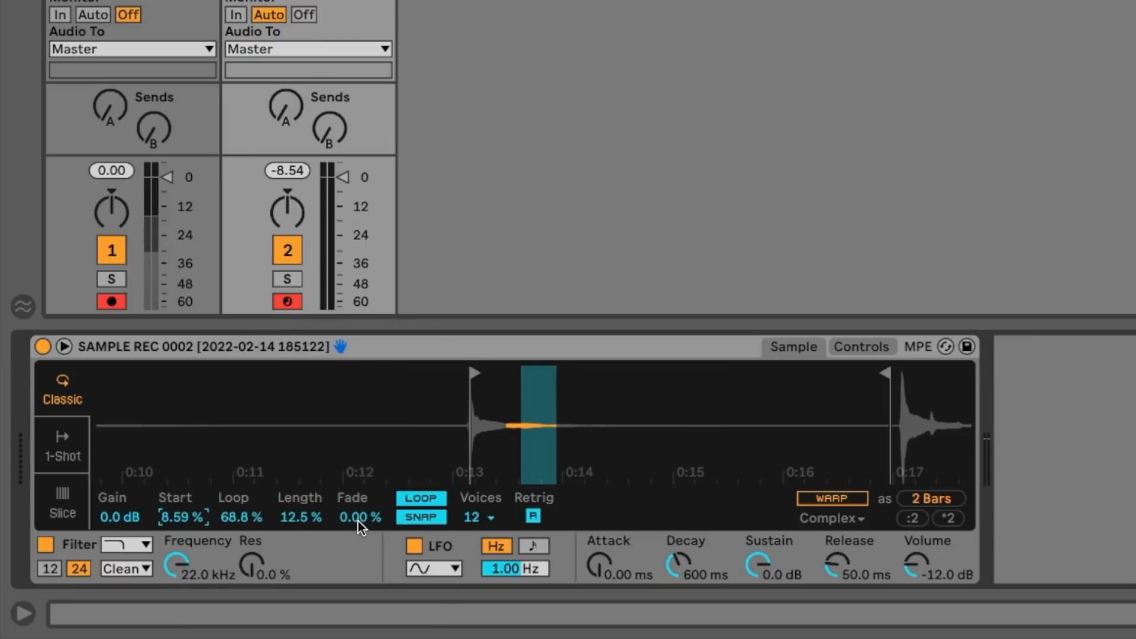
{"action": "left_click_drag", "start_coordinate": [357, 520], "coordinate": [357, 512]}
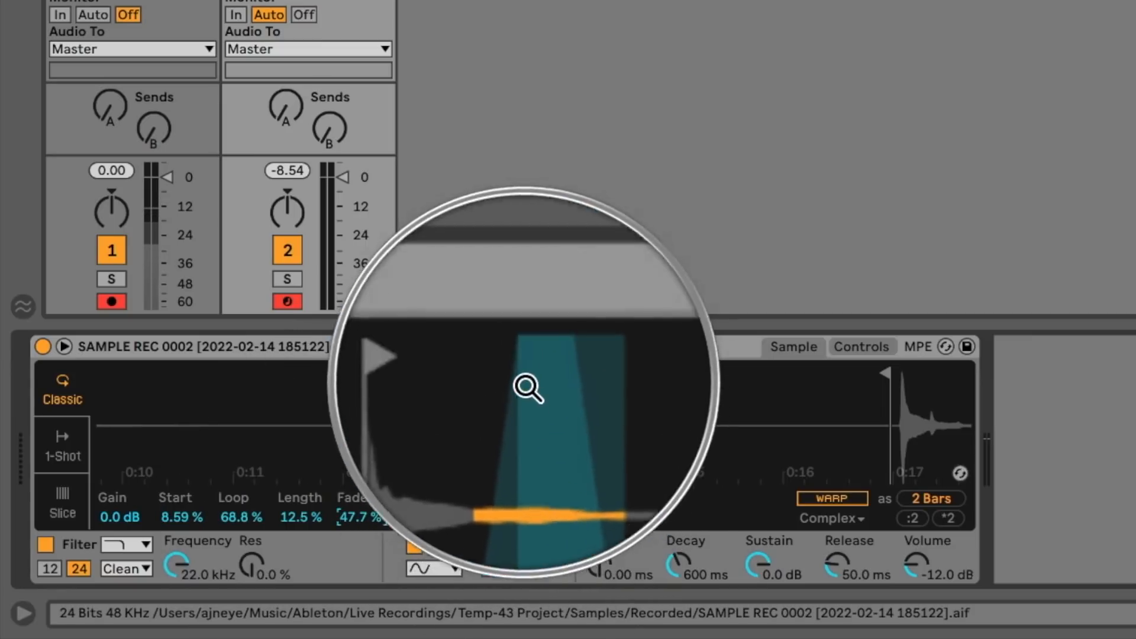
{"action": "left_click_drag", "start_coordinate": [358, 517], "coordinate": [358, 545]}
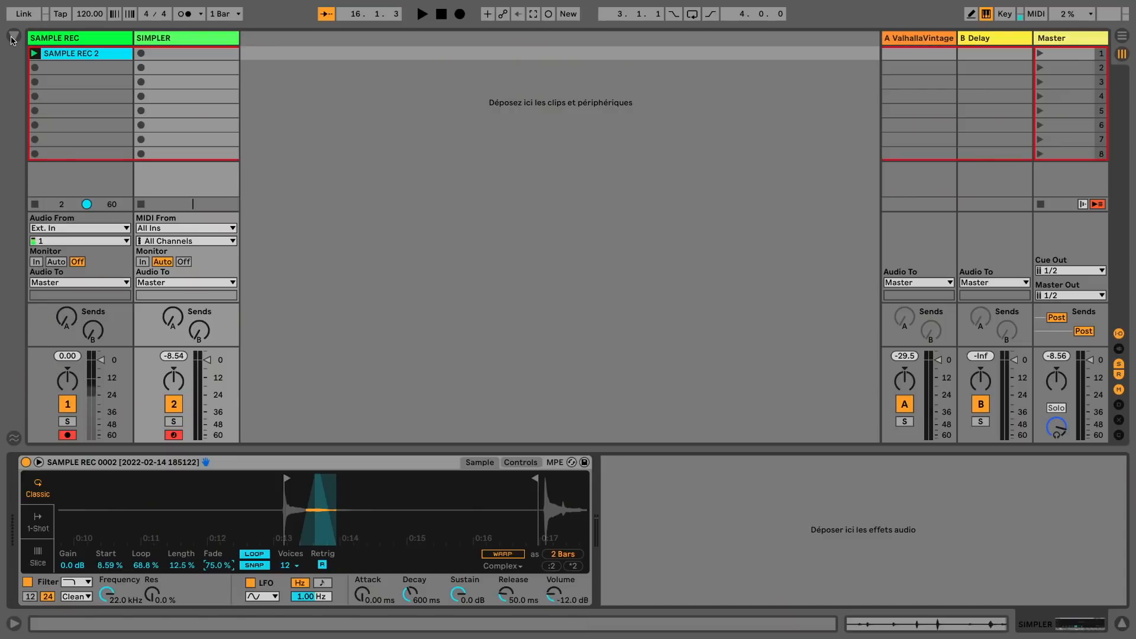
Add the Tuner audio effect after Simpler and set Simpler's volume to 0.57 dB.
{"action": "left_click", "coordinate": [13, 37]}
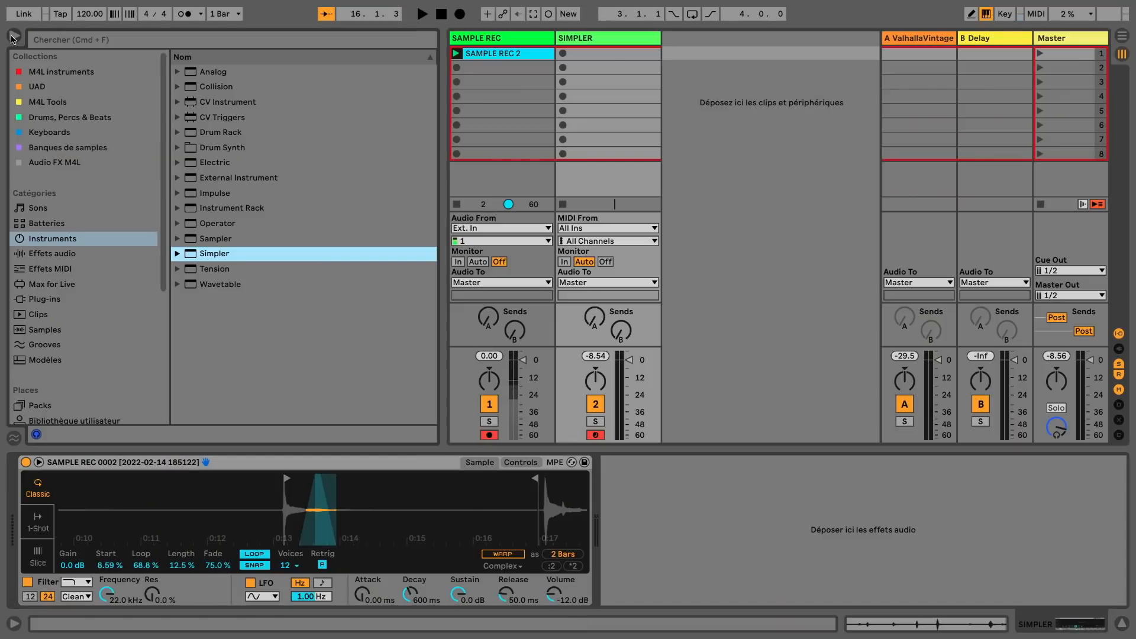
{"action": "left_click", "coordinate": [57, 256]}
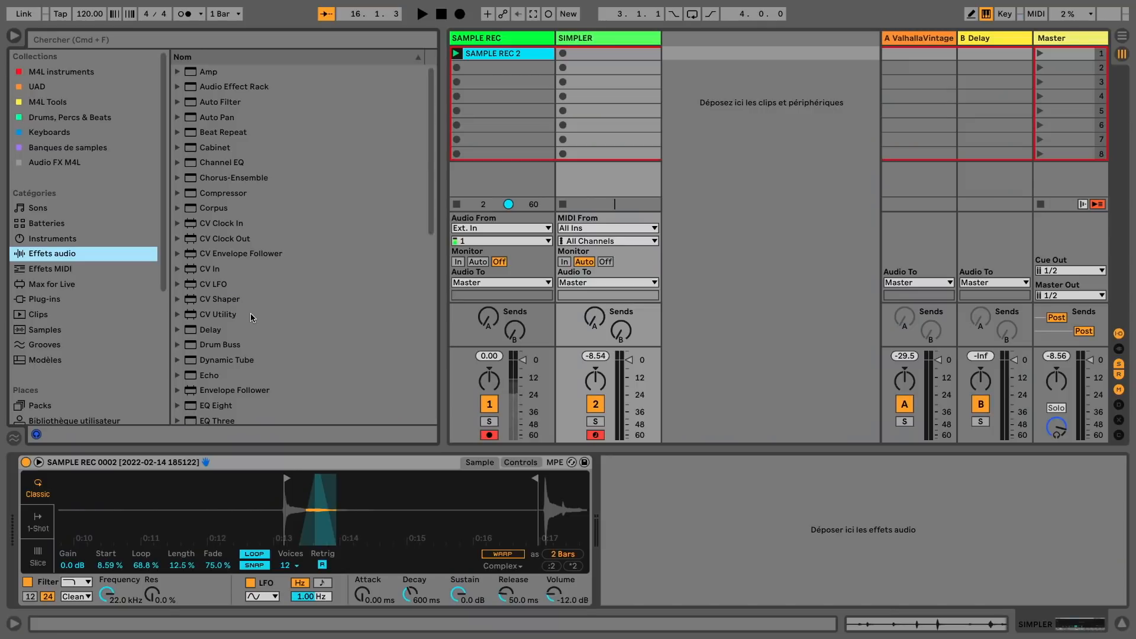
{"action": "scroll", "coordinate": [251, 318], "scroll_direction": "down", "scroll_amount": 6}
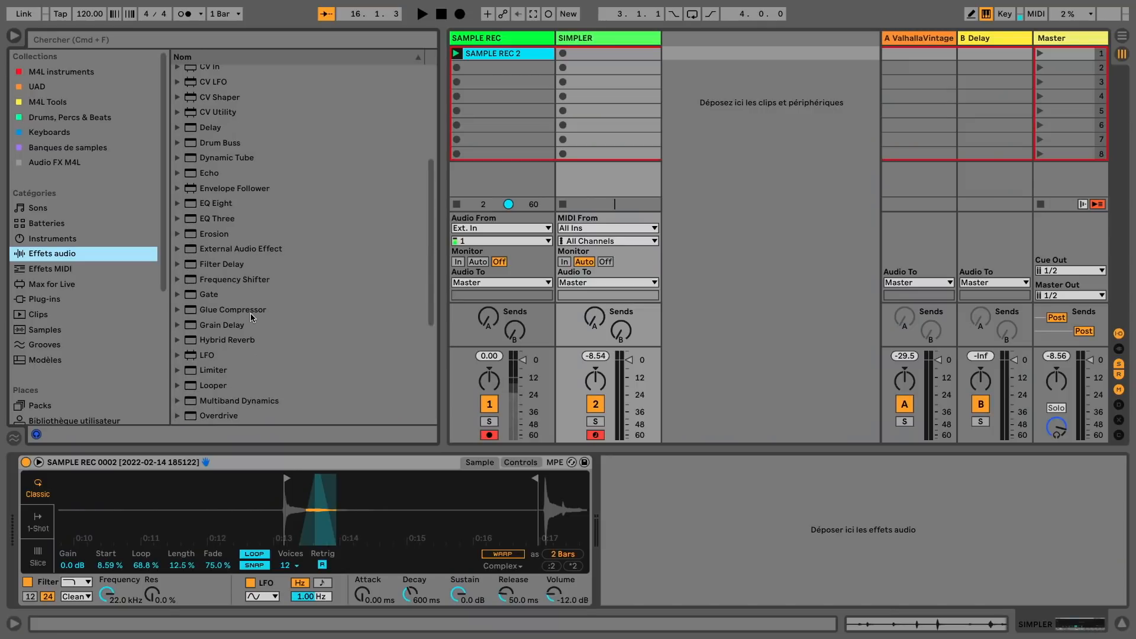
{"action": "scroll", "coordinate": [251, 317], "scroll_direction": "down", "scroll_amount": 4}
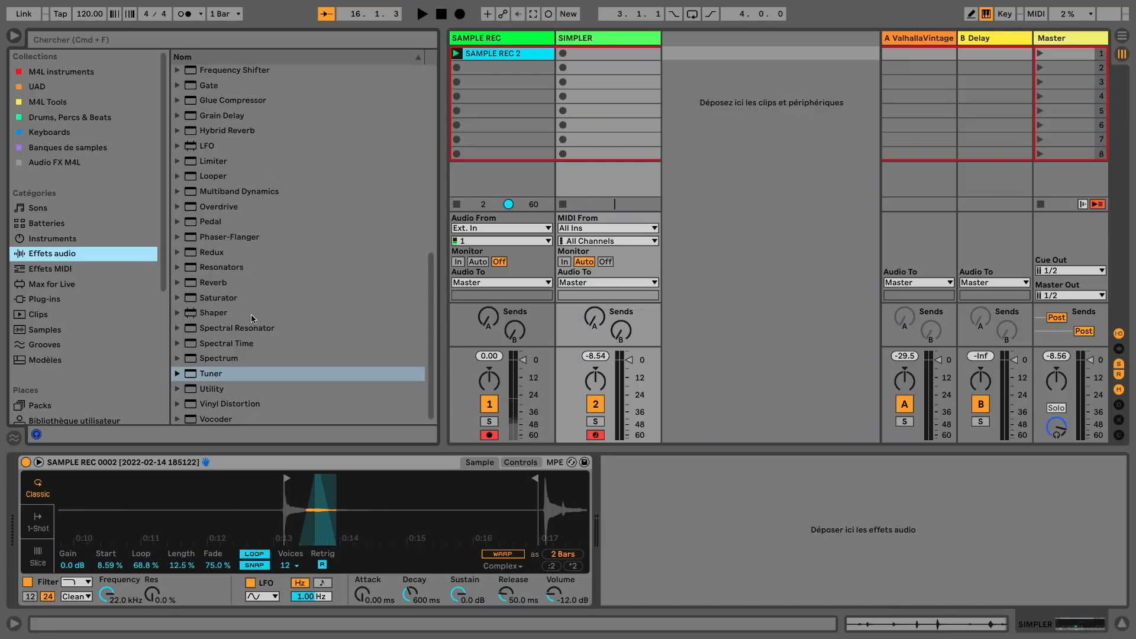
{"action": "left_click_drag", "start_coordinate": [220, 367], "coordinate": [452, 414]}
{"action": "left_click_drag", "start_coordinate": [645, 505], "coordinate": [646, 504]}
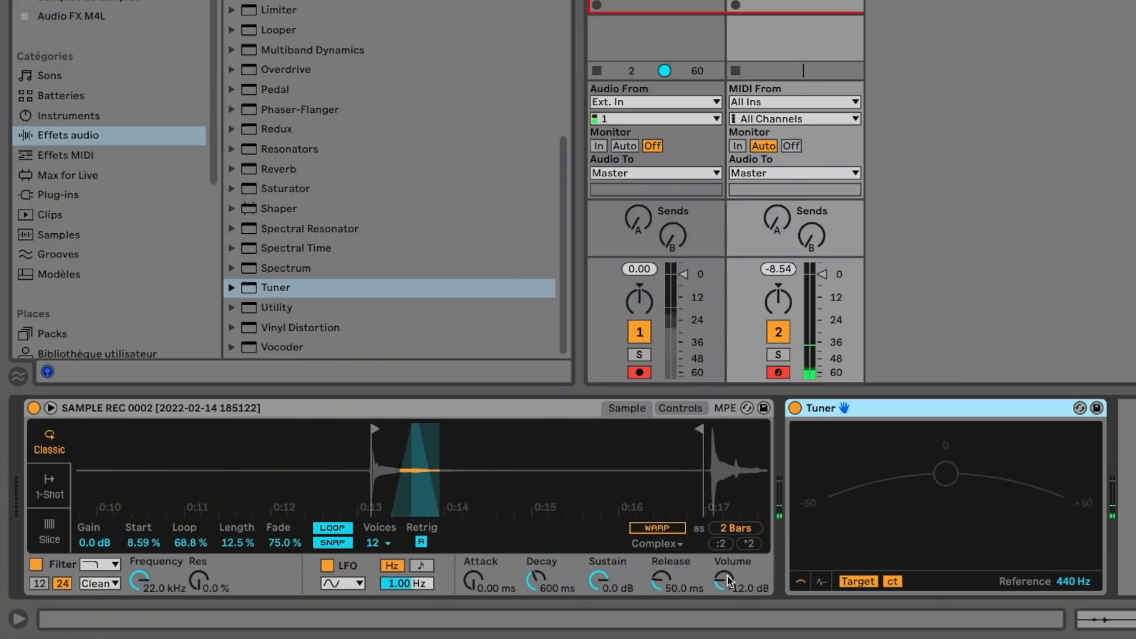
{"action": "left_click_drag", "start_coordinate": [730, 581], "coordinate": [730, 562]}
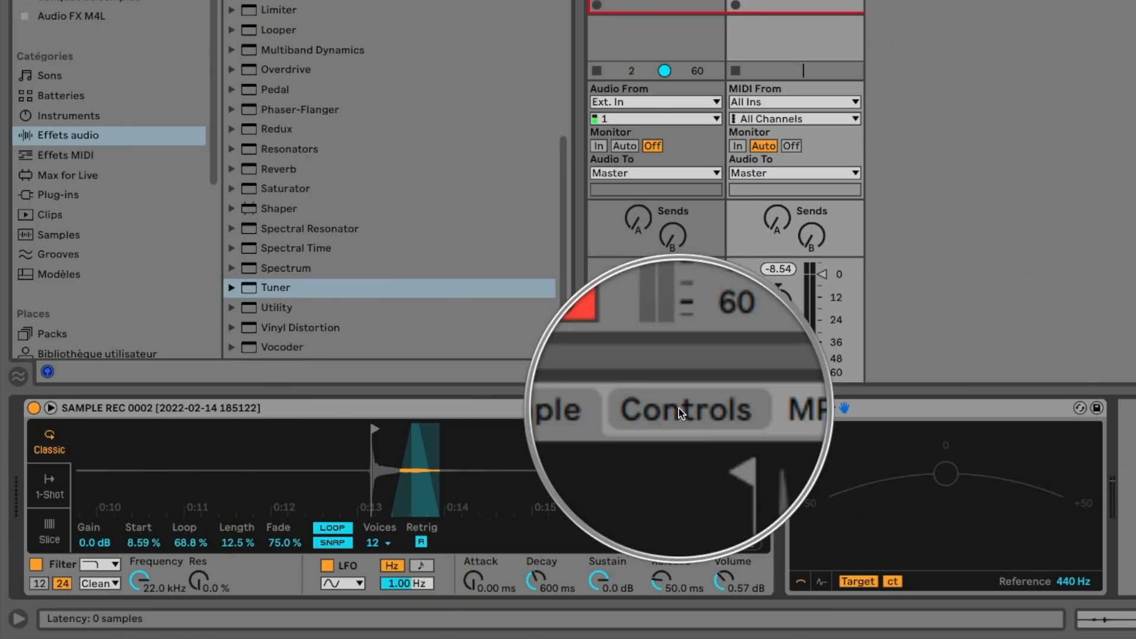
Tune Simpler with a transposition of +2 st and a detune of -33 ct, and set its release to 3.67 s.
{"action": "left_click", "coordinate": [680, 408]}
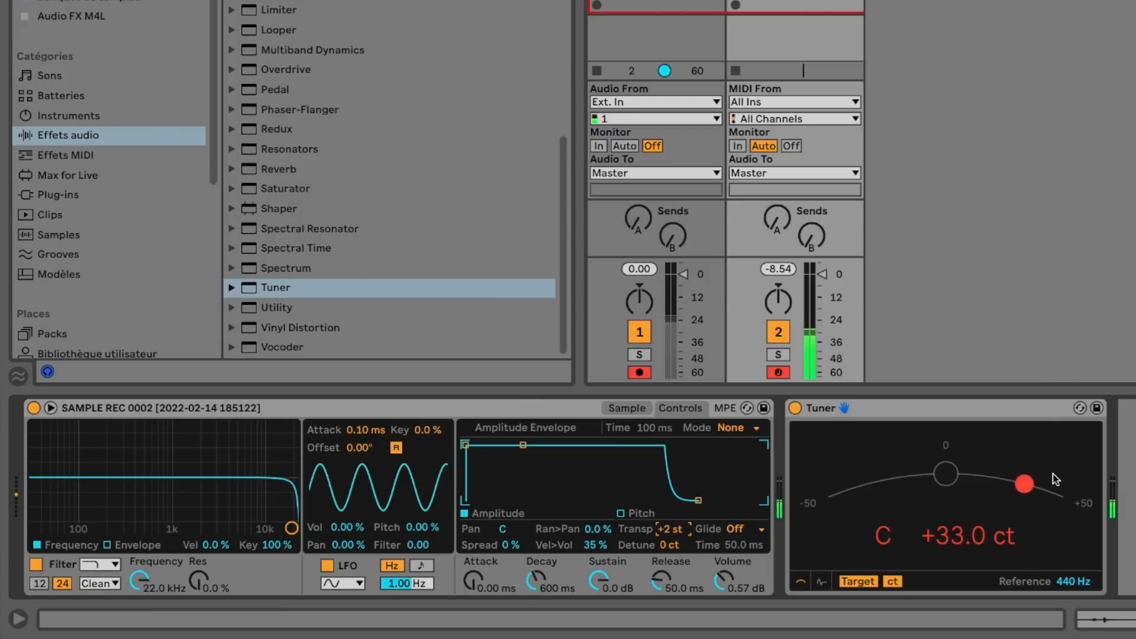
{"action": "left_click_drag", "start_coordinate": [671, 547], "coordinate": [675, 556]}
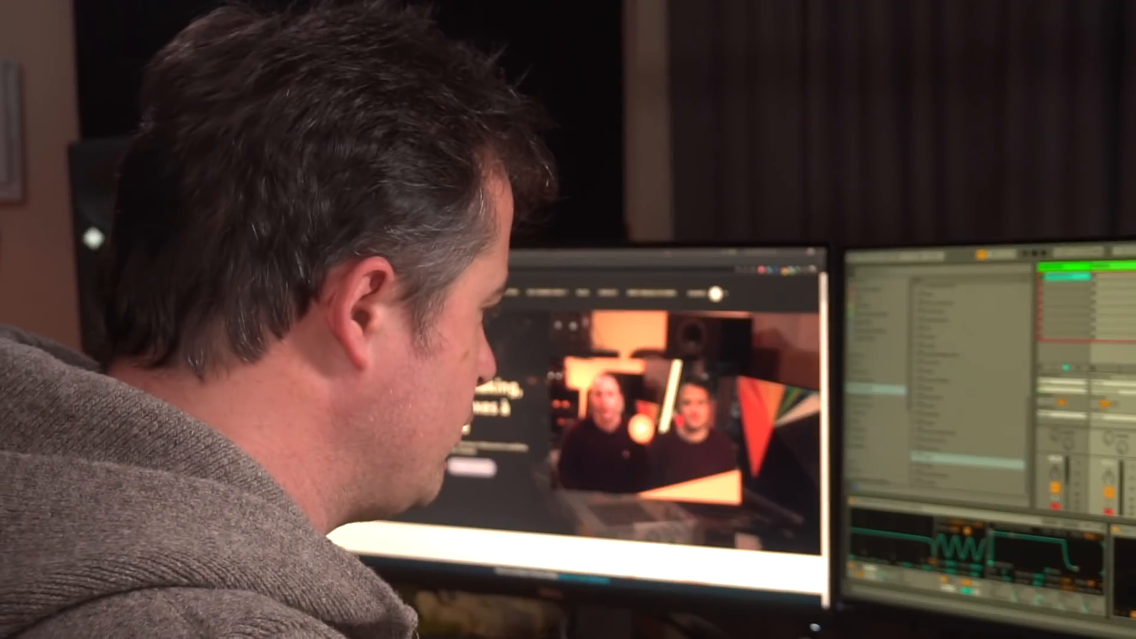
{"action": "left_click_drag", "start_coordinate": [836, 570], "coordinate": [836, 529]}
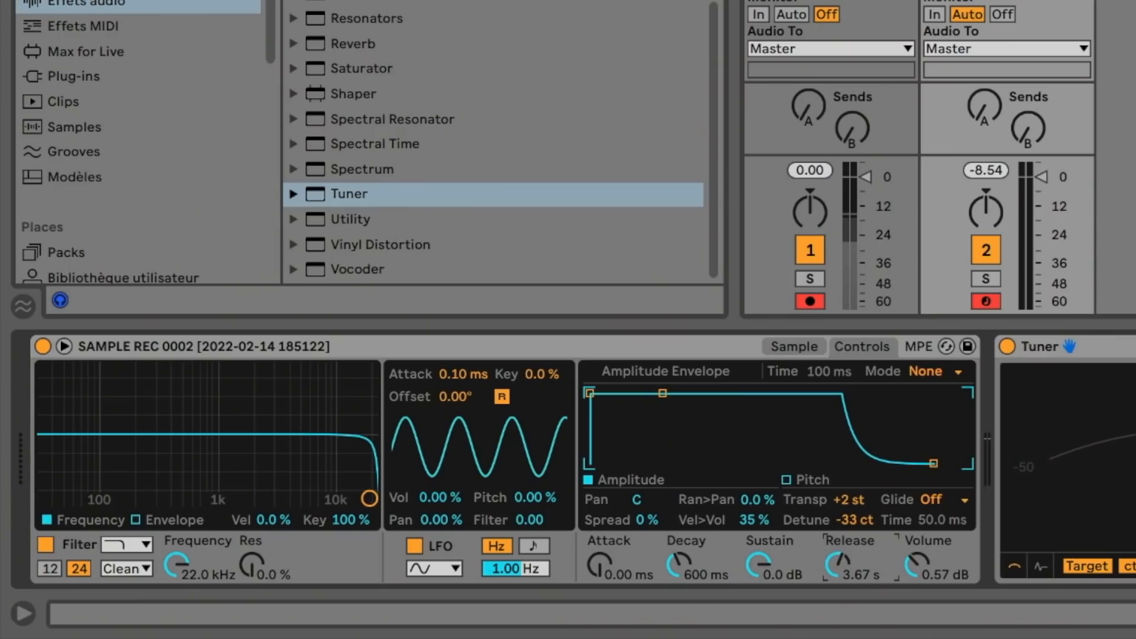
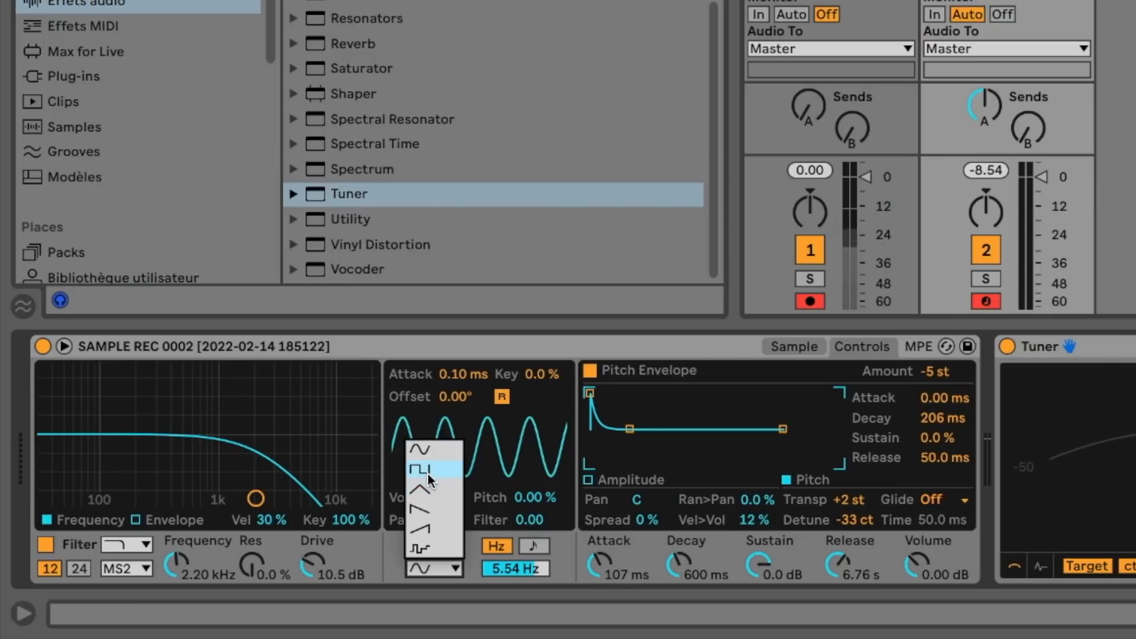
Try the falling sawtooth and square LFO waveforms, and return the LFO to a sine wave.
{"action": "left_click", "coordinate": [419, 510]}
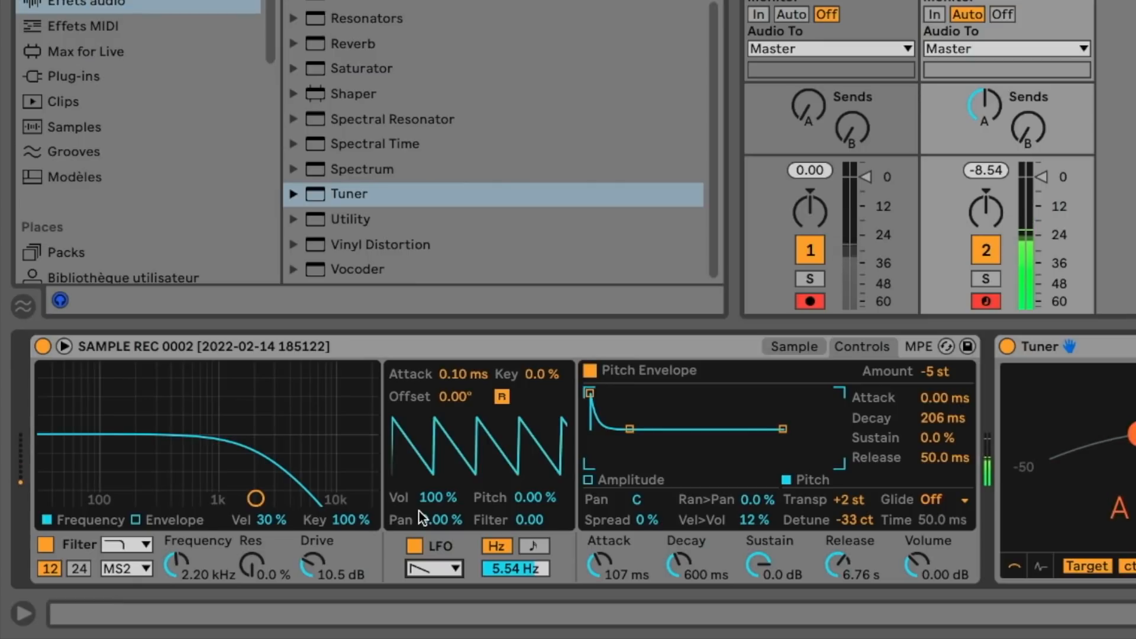
{"action": "left_click", "coordinate": [434, 565]}
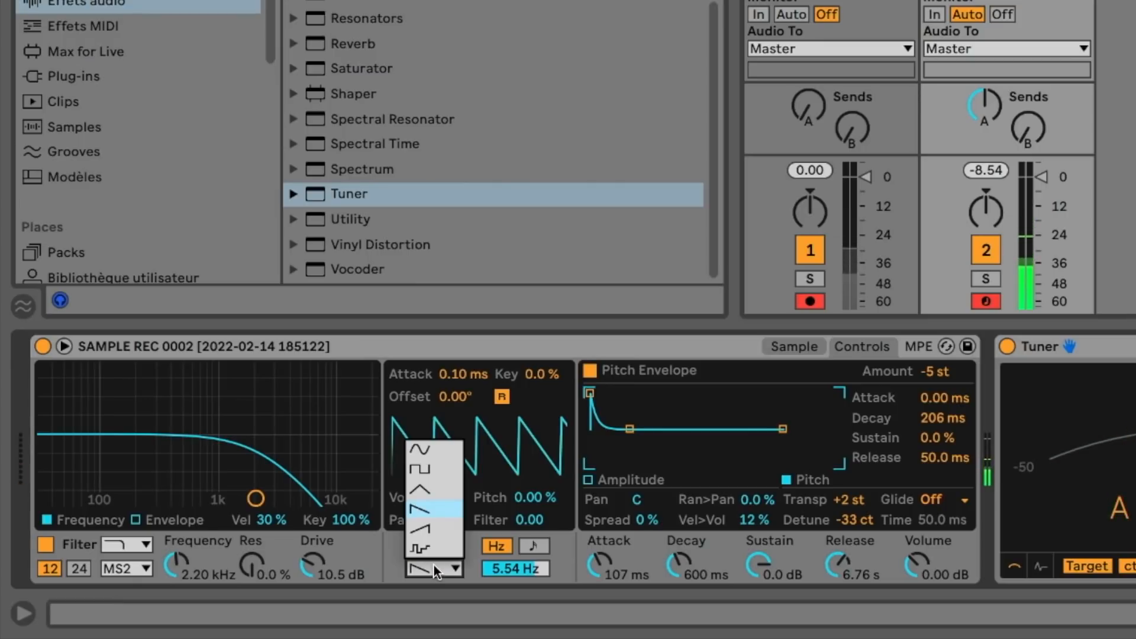
{"action": "left_click", "coordinate": [424, 469]}
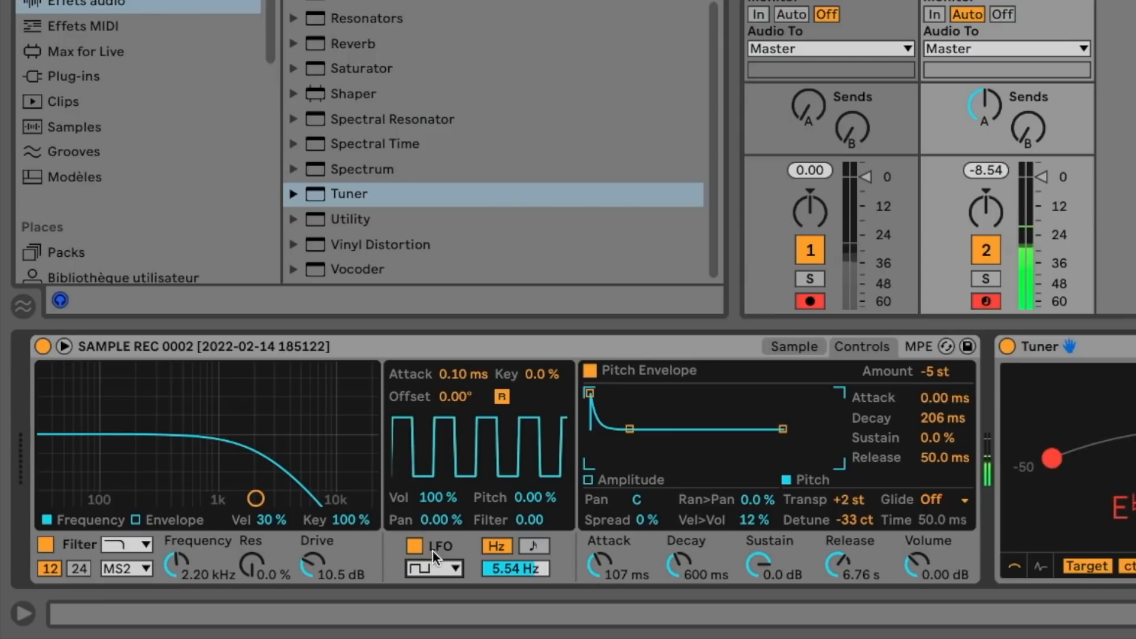
{"action": "left_click", "coordinate": [442, 567]}
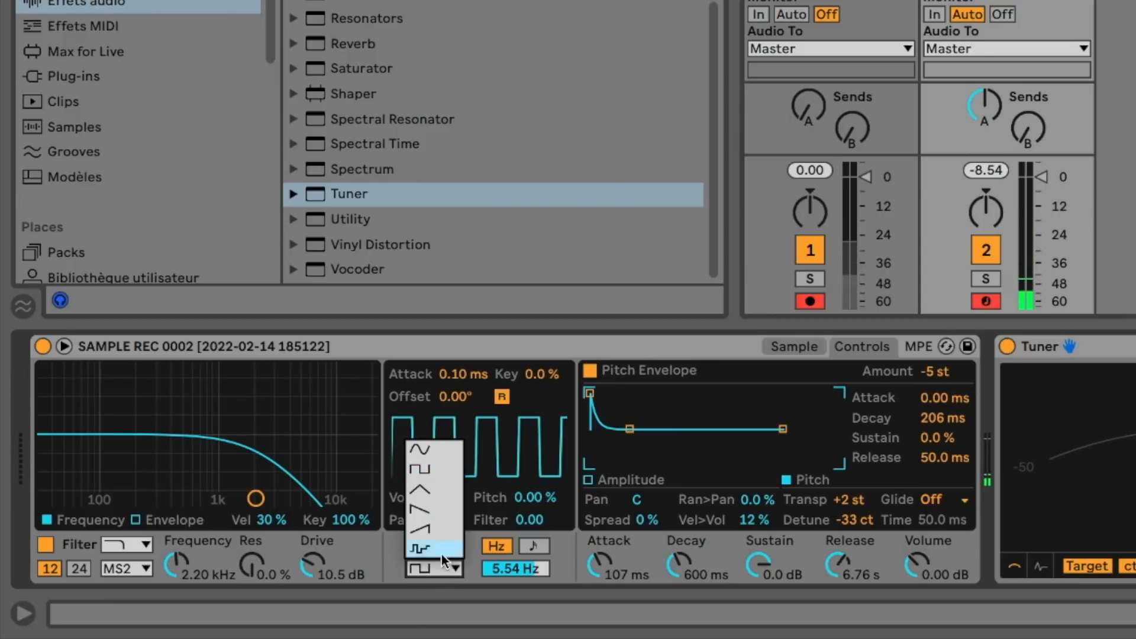
{"action": "left_click", "coordinate": [429, 455]}
Move the LFO modulation from volume to filter: volume 0 %, pitch 0 % after trying 4.79 %, and filter 24.0.
{"action": "left_click_drag", "start_coordinate": [443, 496], "coordinate": [443, 533]}
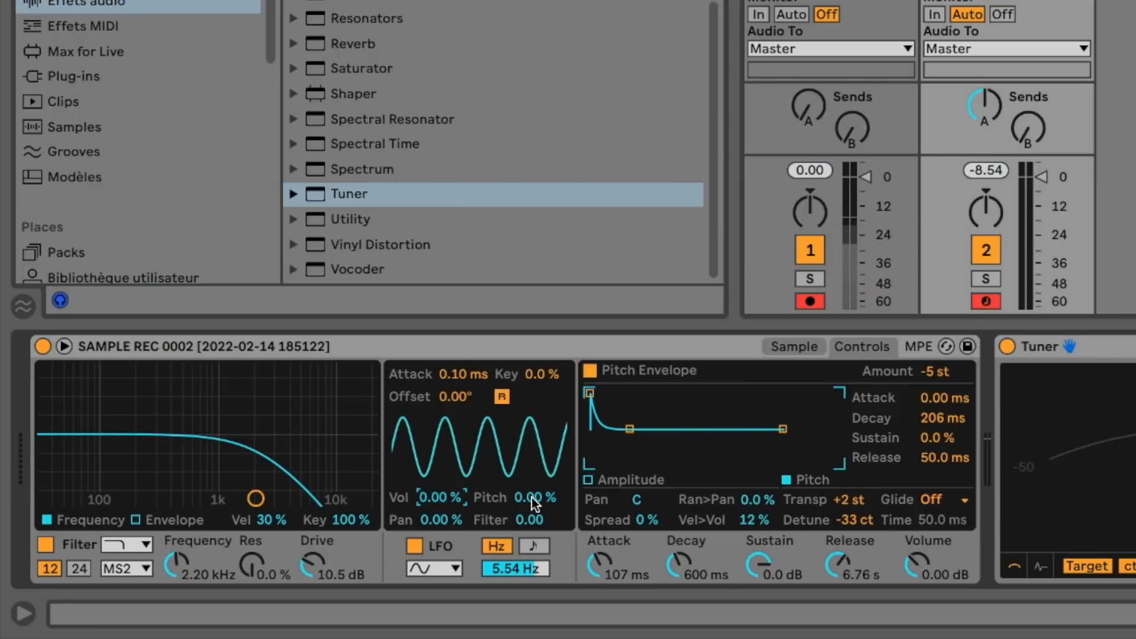
{"action": "left_click_drag", "start_coordinate": [532, 497], "coordinate": [531, 491]}
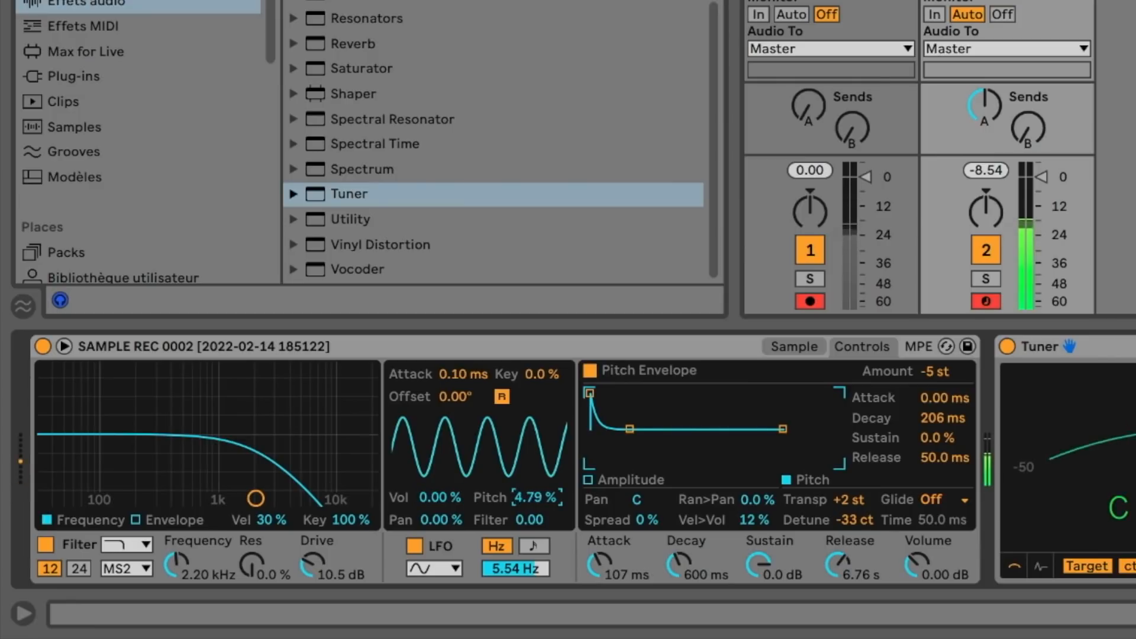
{"action": "left_click_drag", "start_coordinate": [532, 497], "coordinate": [531, 491]}
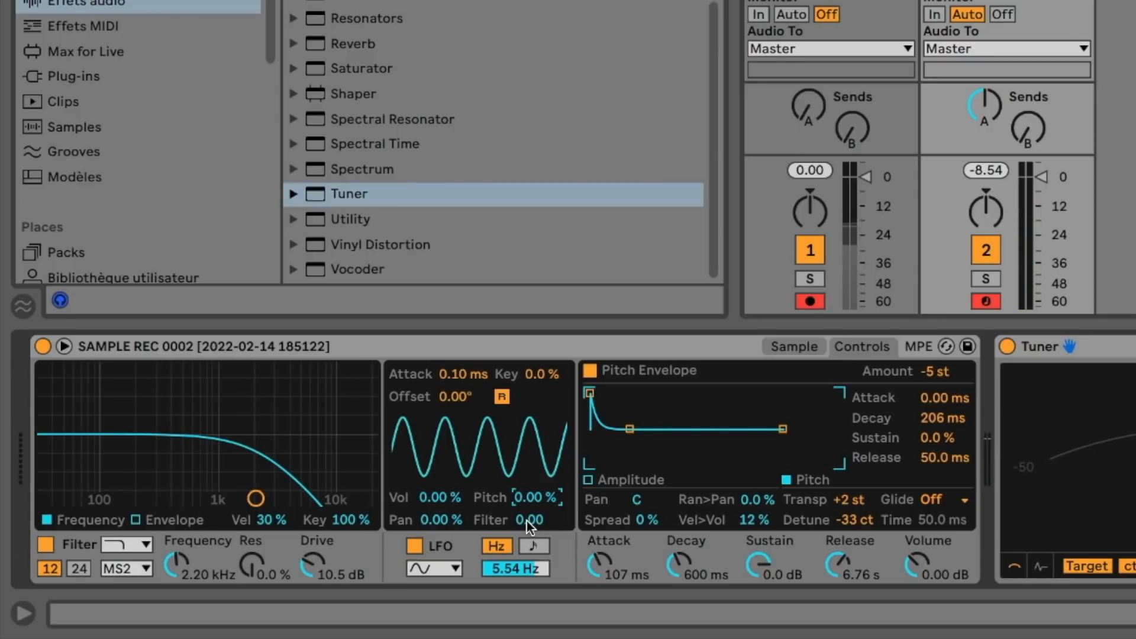
{"action": "left_click_drag", "start_coordinate": [527, 520], "coordinate": [527, 502]}
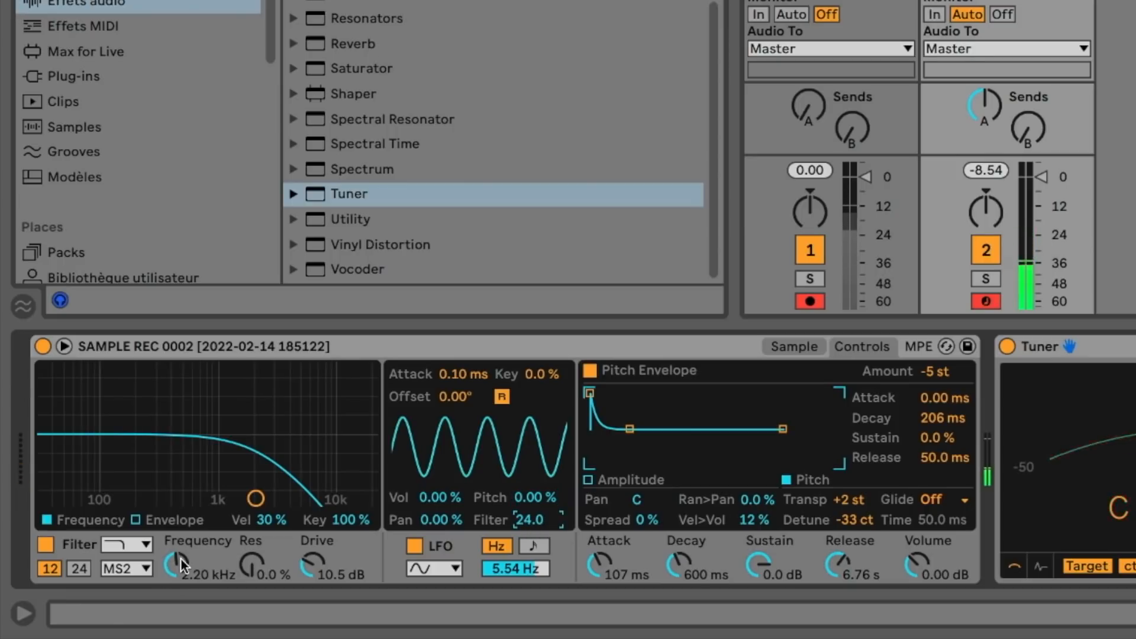
Lower the filter cutoff to 659 Hz and set the LFO modulation to 8.81 for filter and 25.8 % for volume.
{"action": "left_click_drag", "start_coordinate": [181, 560], "coordinate": [181, 591]}
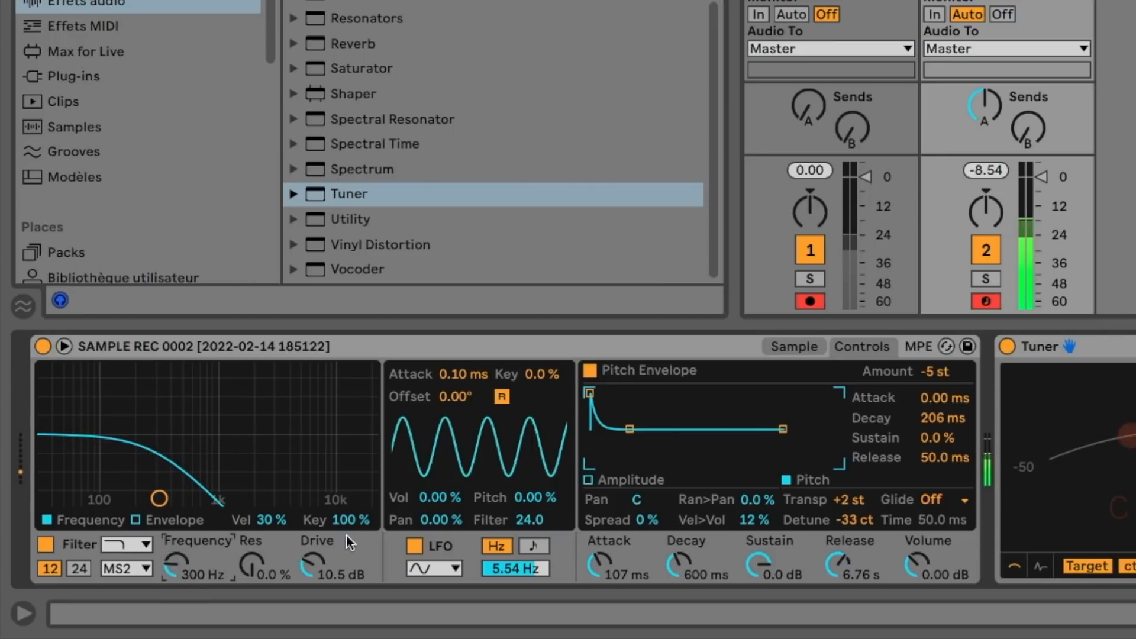
{"action": "left_click_drag", "start_coordinate": [532, 520], "coordinate": [532, 523]}
{"action": "left_click_drag", "start_coordinate": [187, 561], "coordinate": [187, 542]}
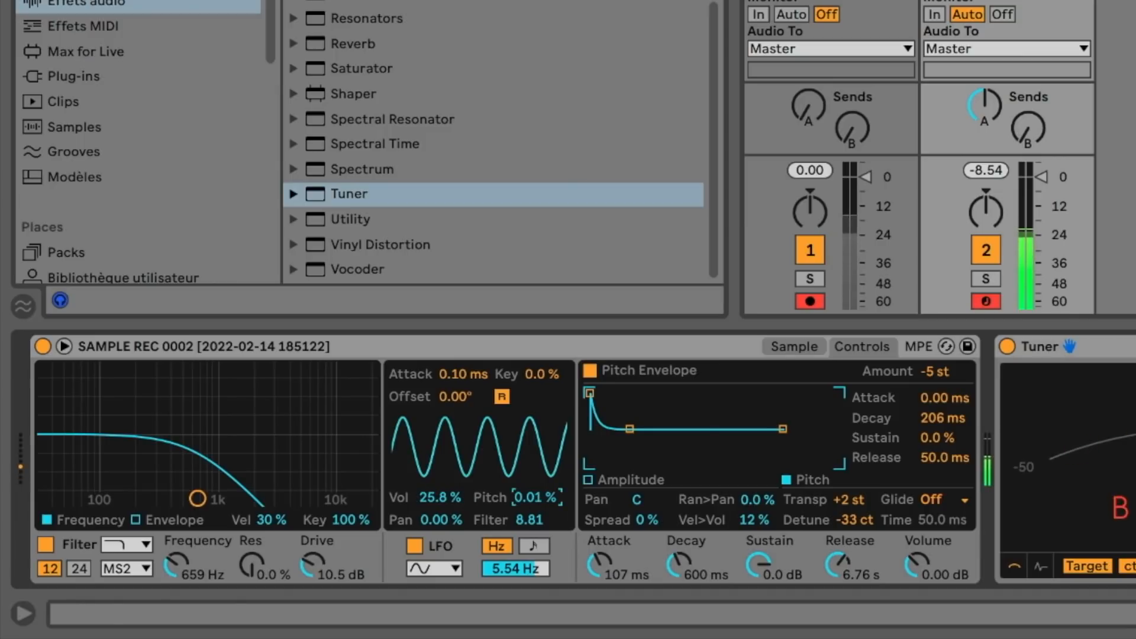
Set the LFO's pitch modulation to 1.37 % and its rate to 4.59 Hz.
{"action": "left_click_drag", "start_coordinate": [535, 498], "coordinate": [535, 493]}
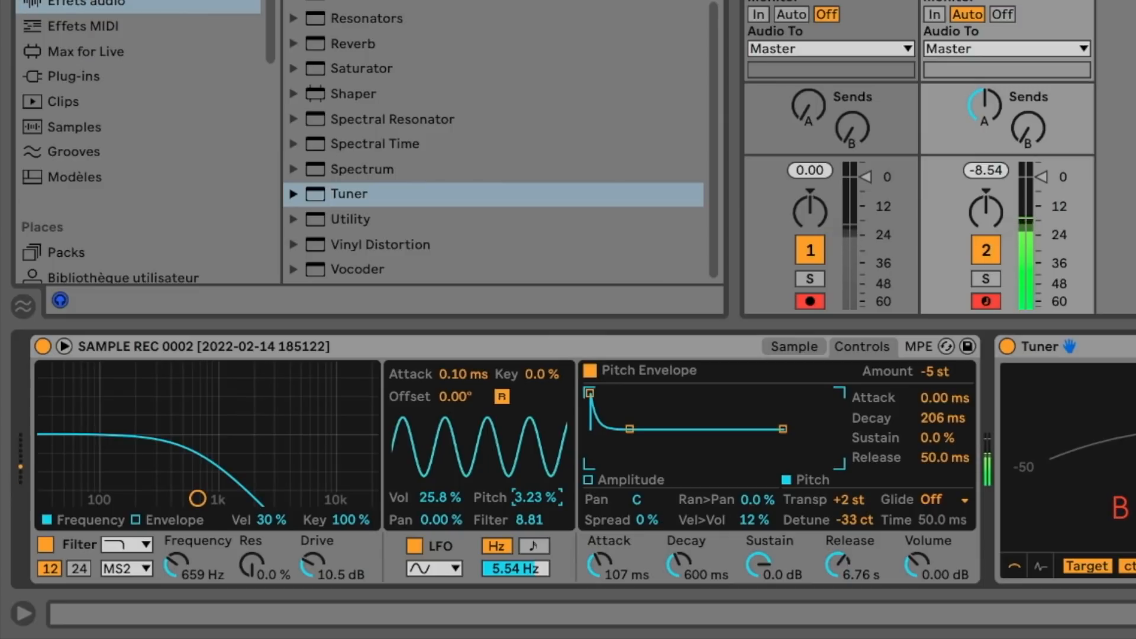
{"action": "left_click_drag", "start_coordinate": [534, 493], "coordinate": [535, 488]}
{"action": "left_click_drag", "start_coordinate": [505, 572], "coordinate": [506, 575]}
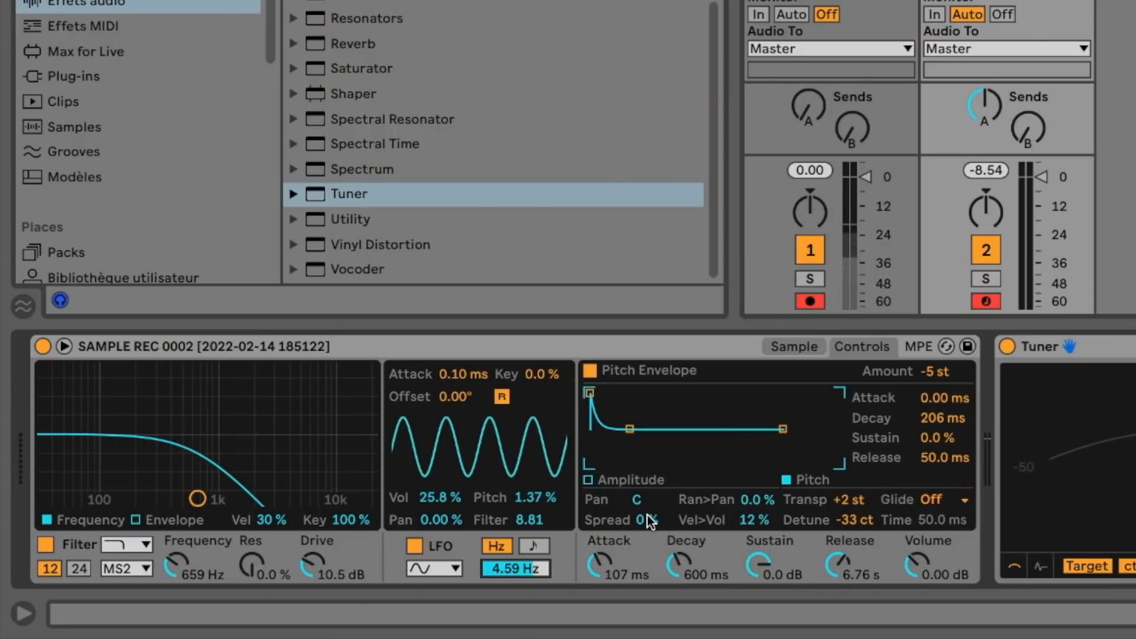
Set Simpler's spread to 31 % and random pan to 12 %, and enable Portamento with a glide time of 300 ms.
{"action": "mouse_move", "coordinate": [644, 524]}
{"action": "left_mouse_down"}
{"action": "mouse_move", "coordinate": [651, 511]}
{"action": "mouse_move", "coordinate": [644, 523]}
{"action": "left_mouse_up"}
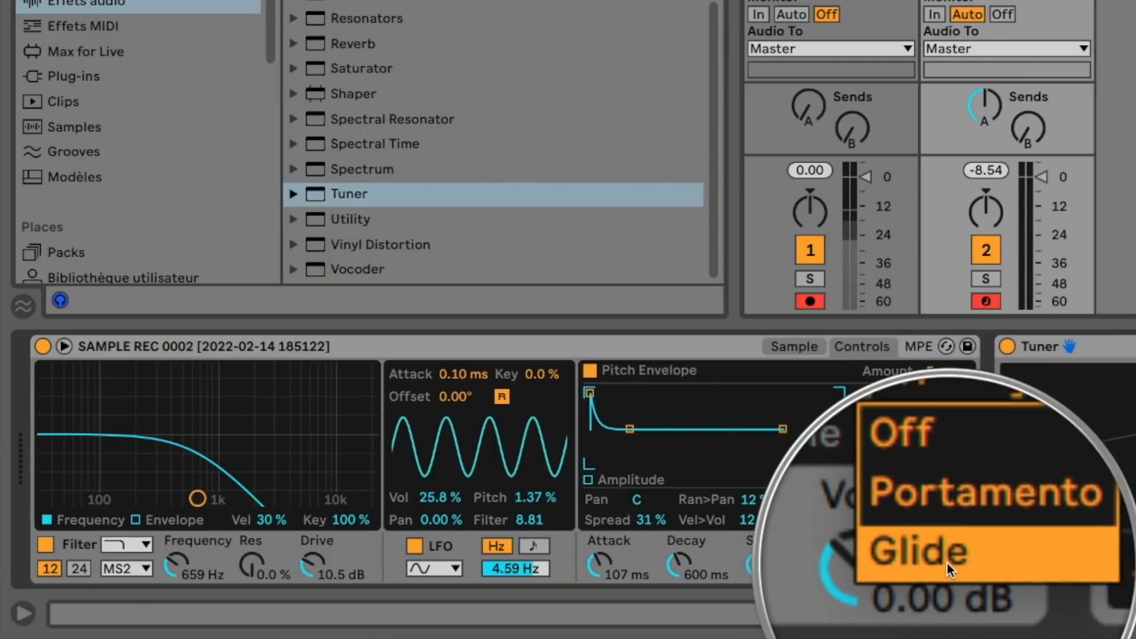
{"action": "left_click", "coordinate": [946, 542]}
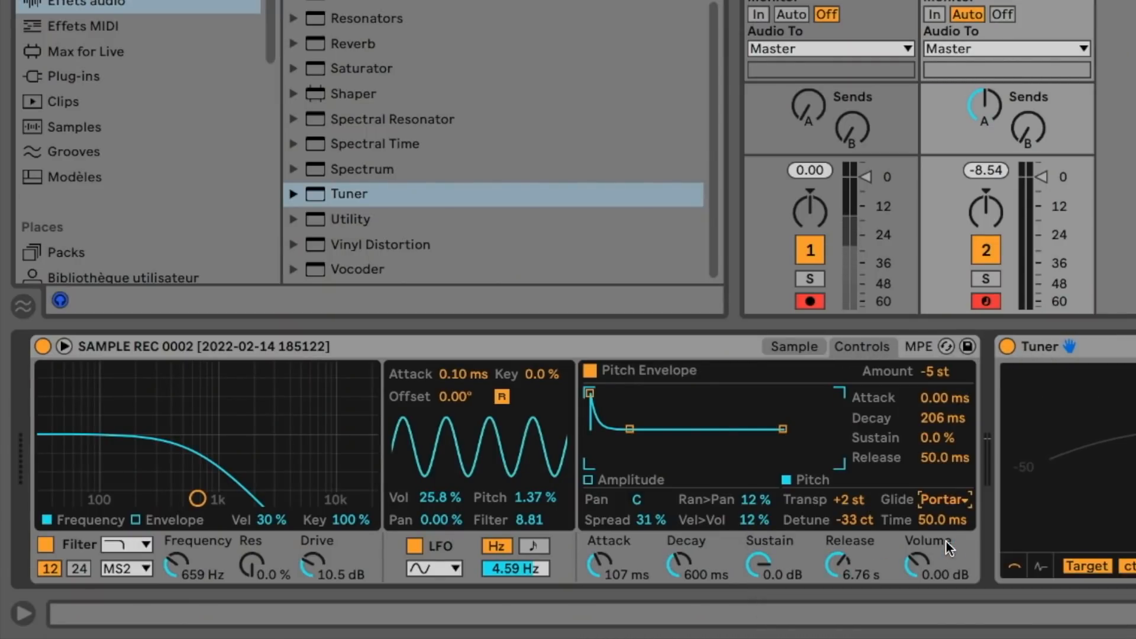
{"action": "left_click_drag", "start_coordinate": [944, 522], "coordinate": [943, 513]}
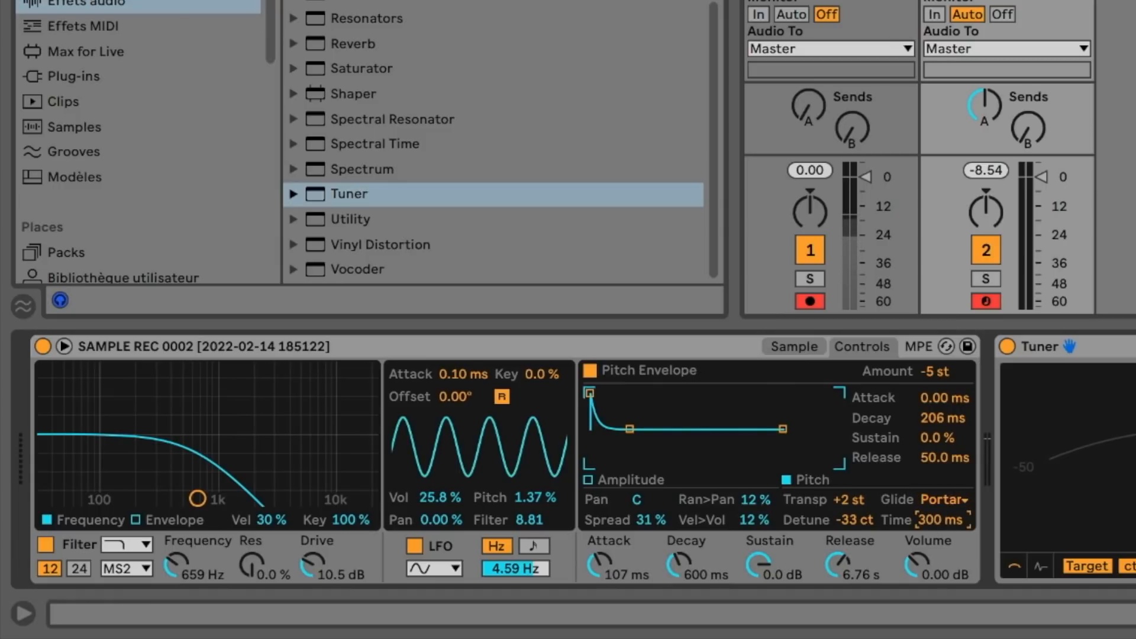